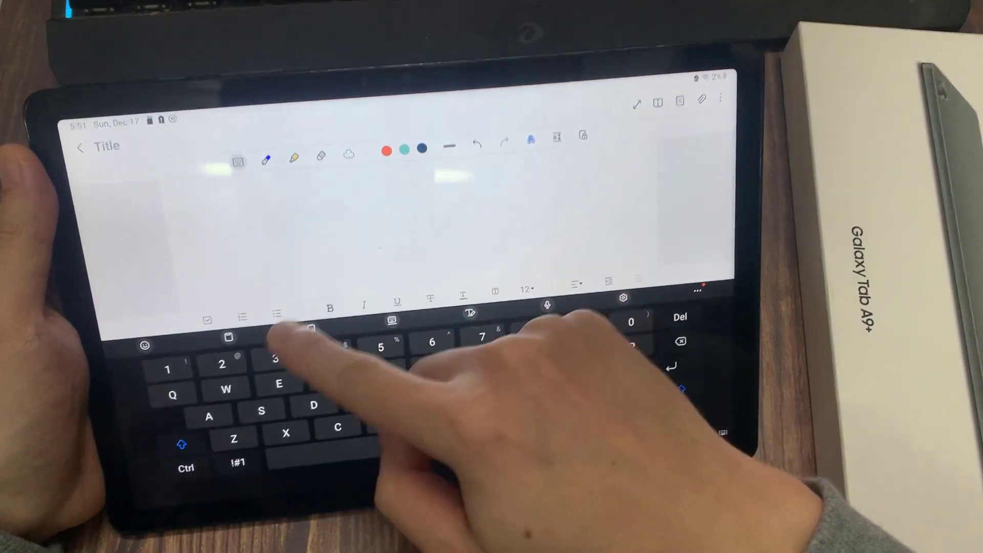
# - Show the keyboard clipboard panel in the blank note, listing two clips including 'Vietnam'
pyautogui.click(228, 338)
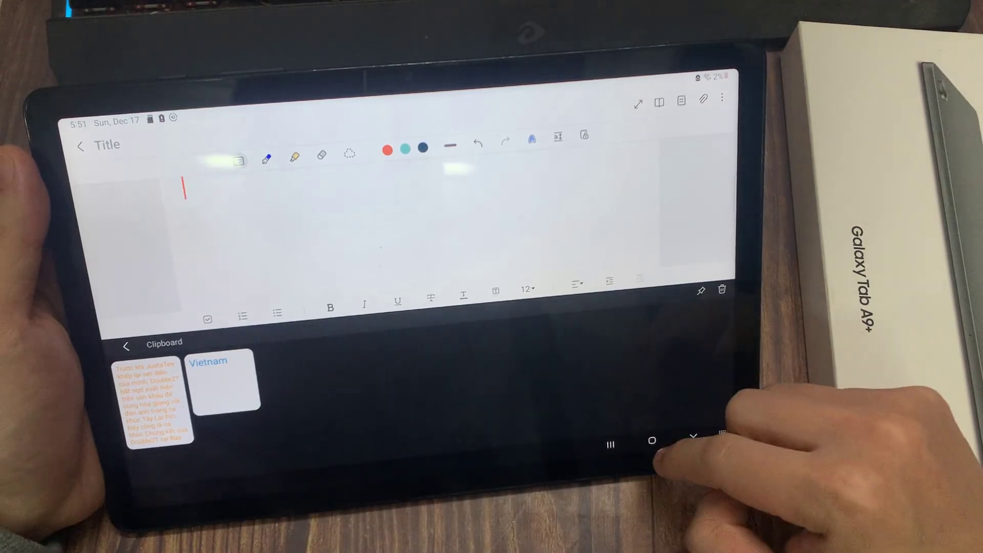
# - Leave the note and launch Settings from the app drawer
pyautogui.click(652, 442)
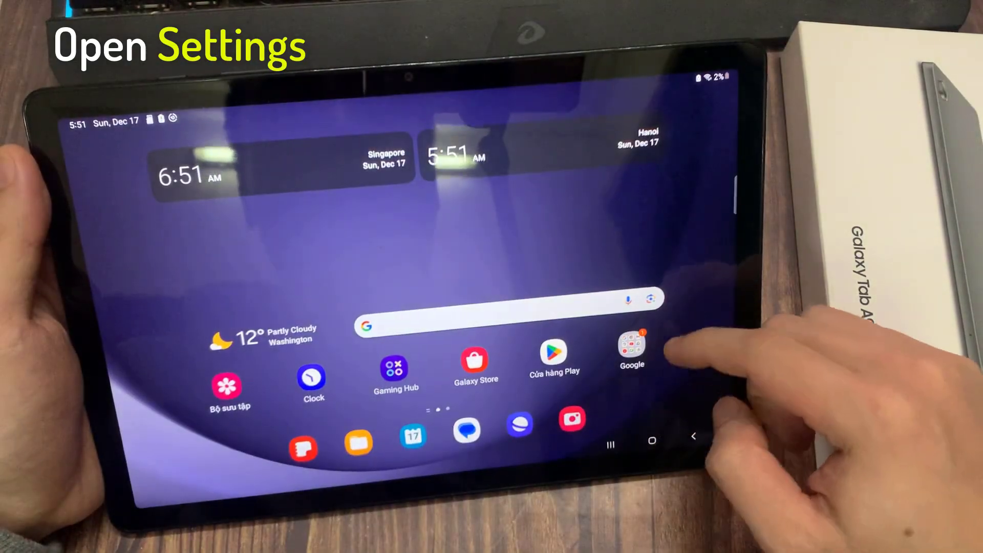
pyautogui.moveTo(668, 362); pyautogui.dragTo(692, 254)
pyautogui.click(562, 280)
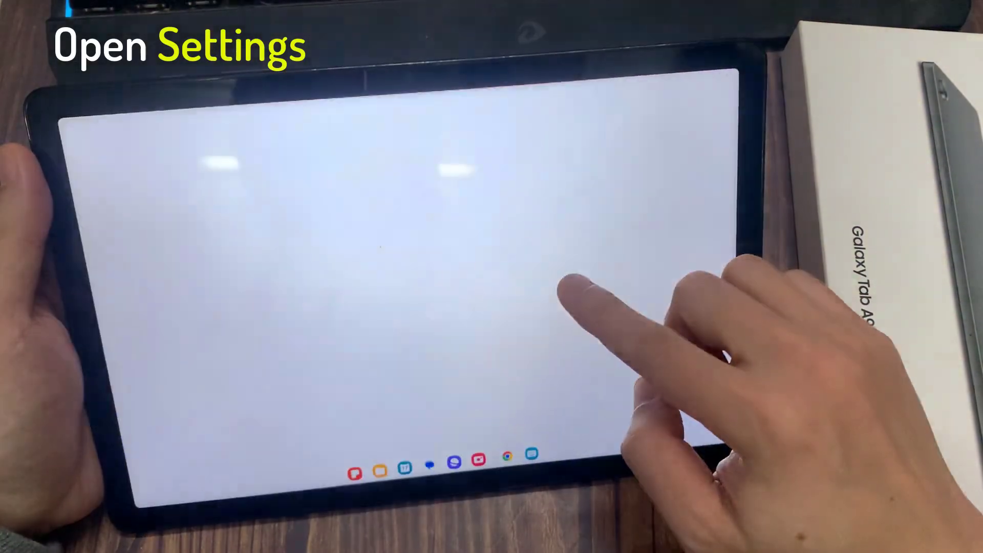
# - Scroll down the Settings list toward General management
pyautogui.moveTo(269, 414); pyautogui.dragTo(277, 230)
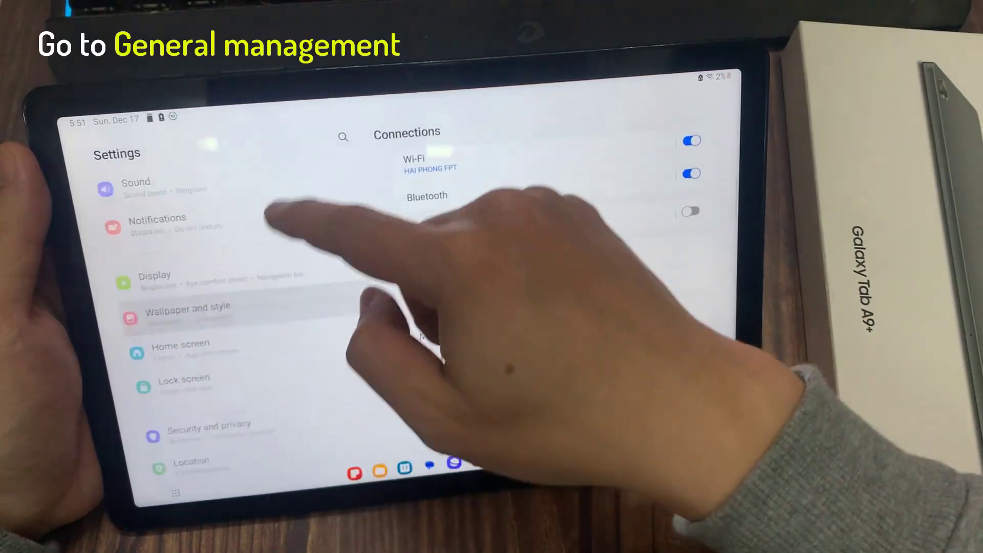
pyautogui.moveTo(269, 399); pyautogui.dragTo(270, 231)
pyautogui.moveTo(269, 400); pyautogui.dragTo(269, 230)
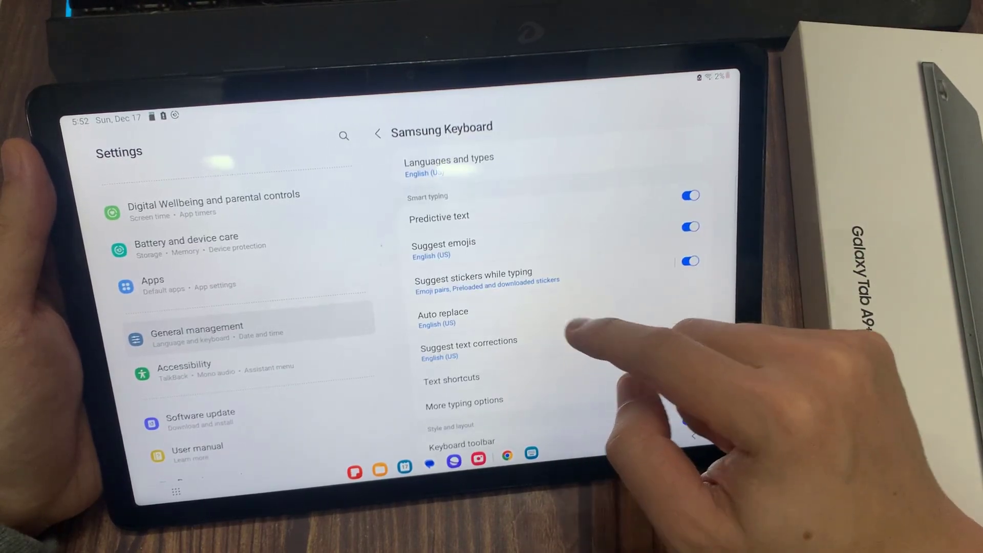
pyautogui.scroll(-5, 584, 331)
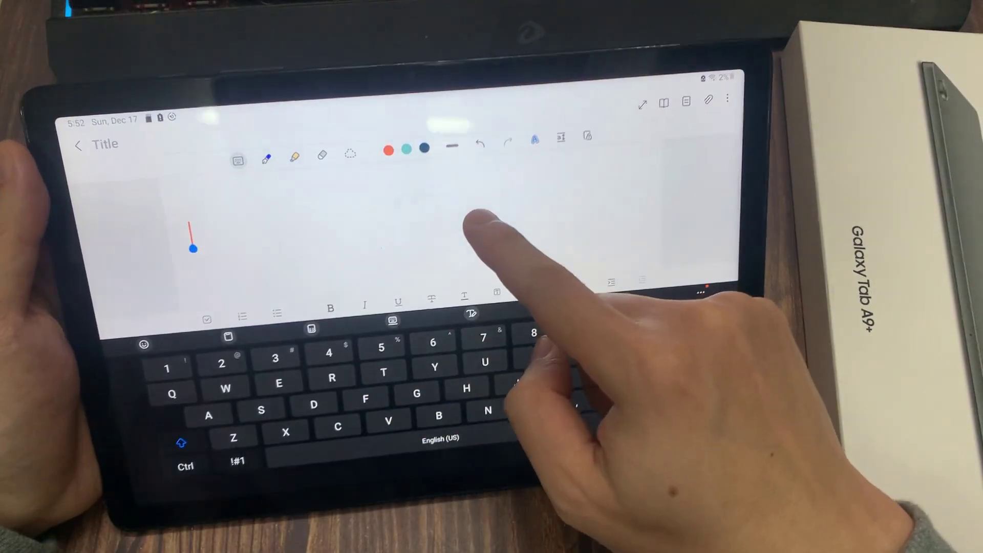
# - View the two saved clips in Notes, then open the home screen's Google folder
pyautogui.click(228, 337)
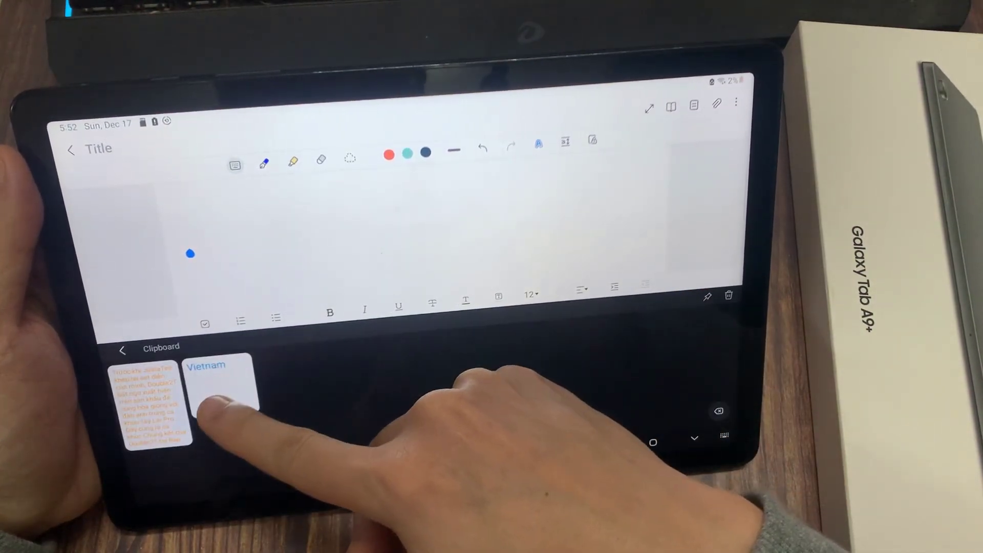
pyautogui.click(653, 444)
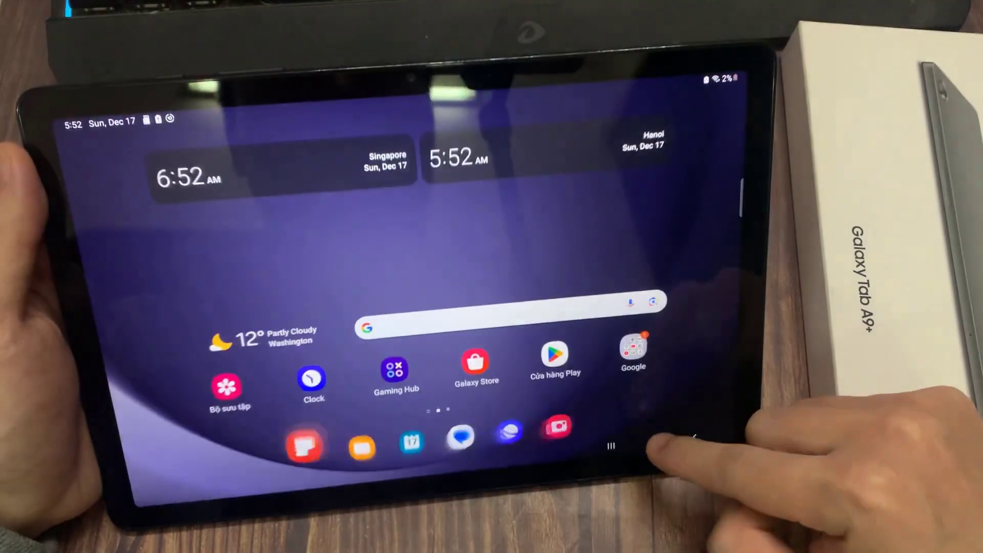
pyautogui.click(630, 337)
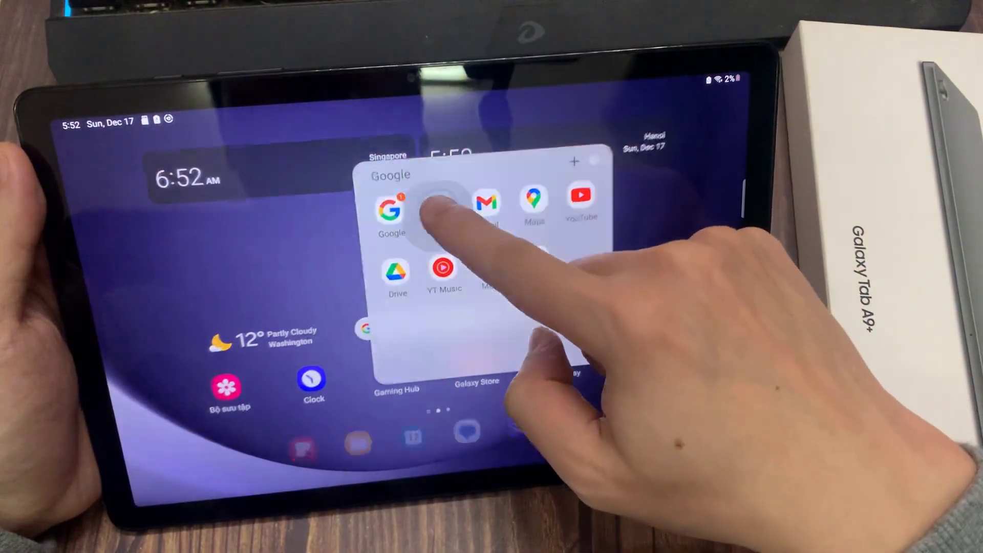
# - View the 'Vietnam' clipboard clips from a new Chrome tab's address bar, then go Home
pyautogui.click(439, 206)
pyautogui.click(361, 158)
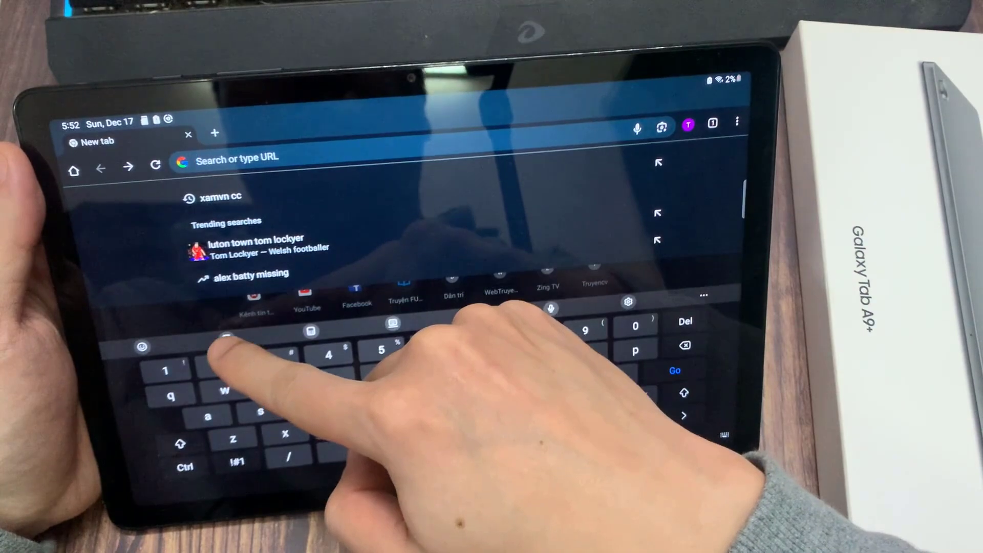
pyautogui.click(311, 331)
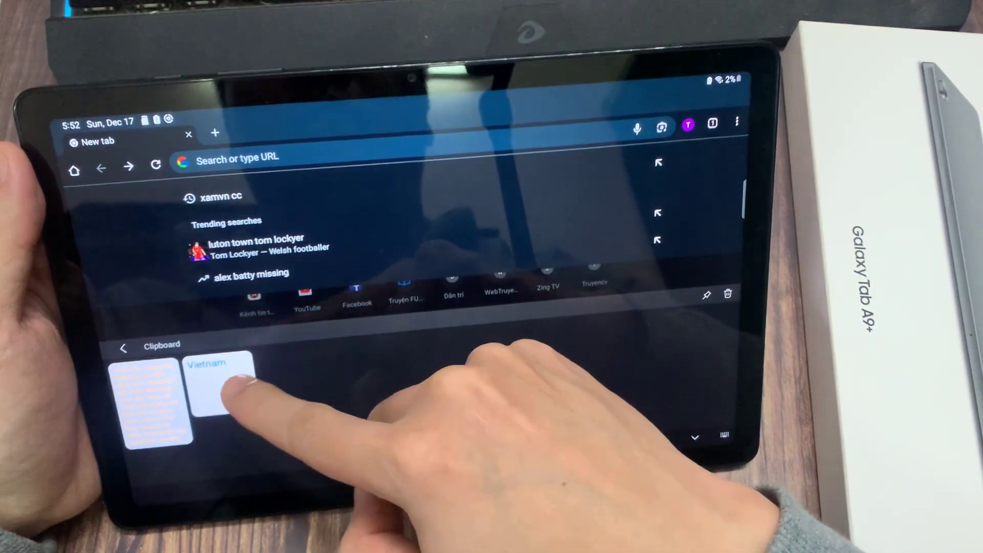
pyautogui.click(307, 158)
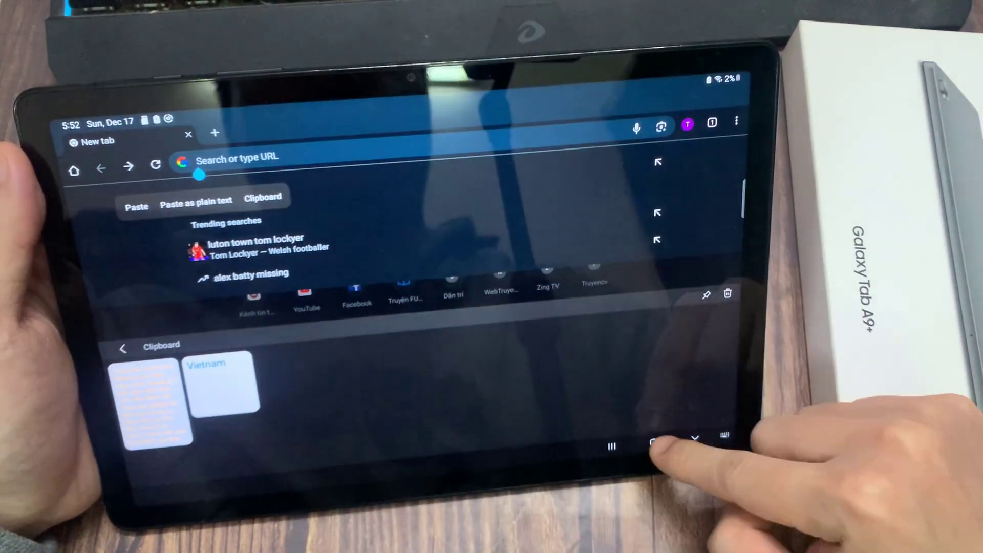
pyautogui.click(653, 443)
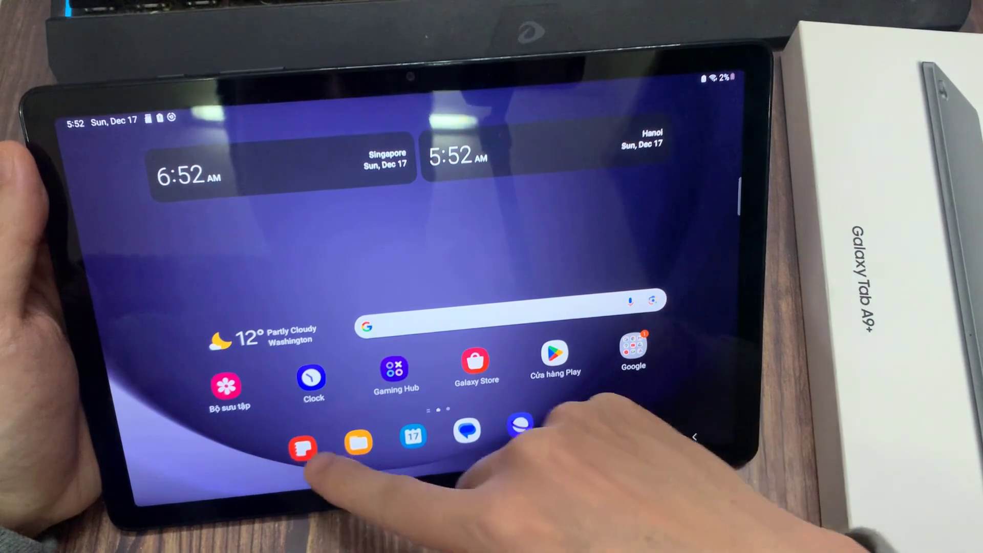
# - In Notes, select all clipboard clips and delete both, leaving the history empty
pyautogui.click(302, 447)
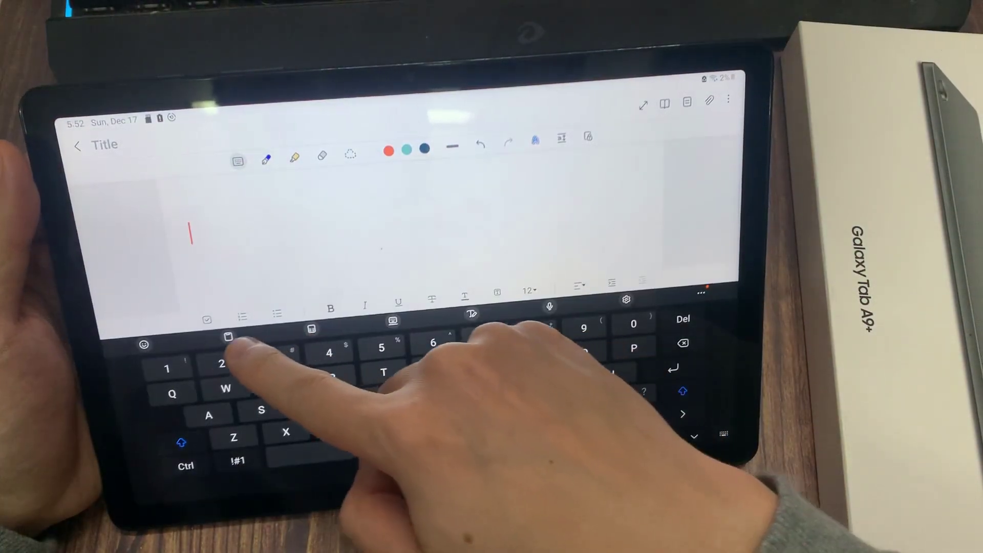
pyautogui.click(227, 337)
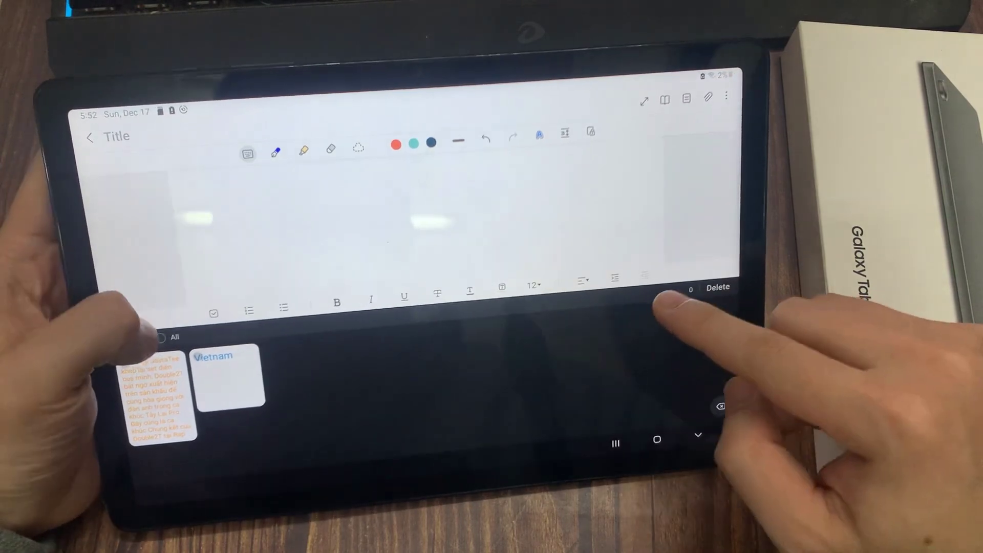
pyautogui.click(154, 342)
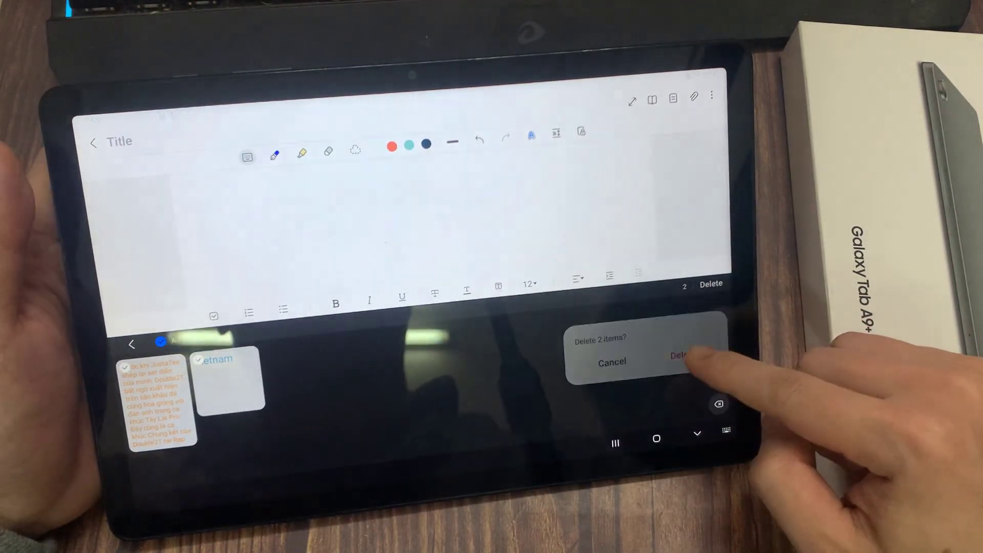
pyautogui.click(683, 354)
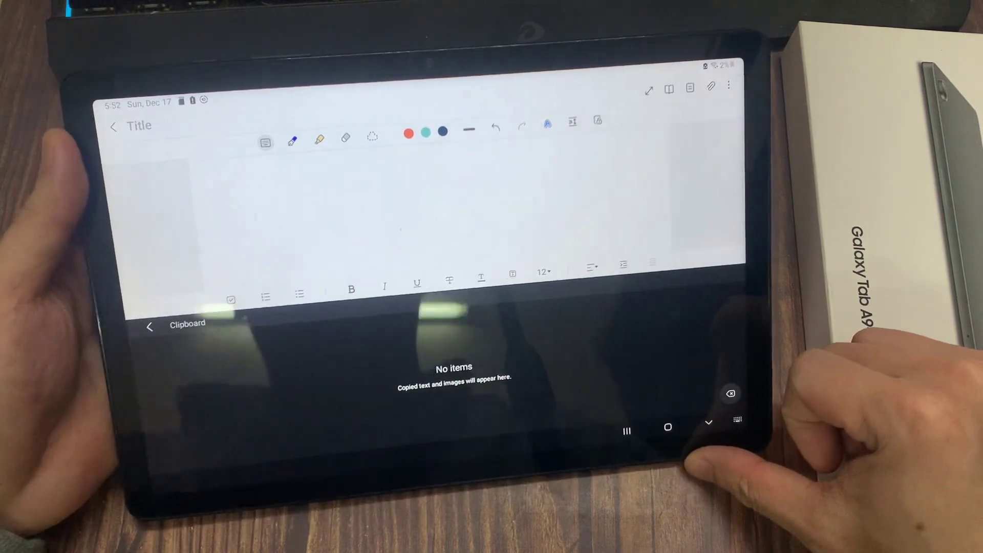
pyautogui.click(197, 227)
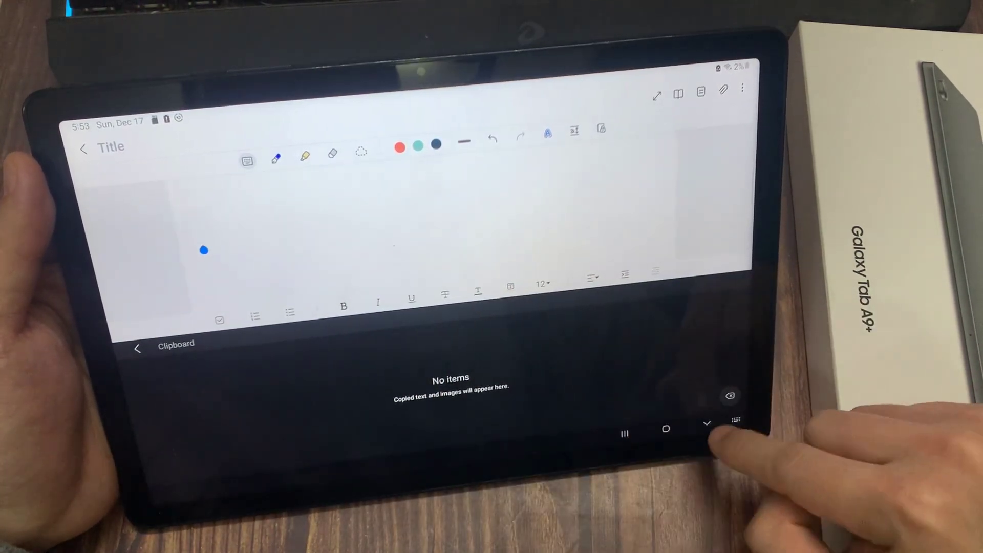
# - Write 'Vietnam' in the note and copy it
pyautogui.click(749, 440)
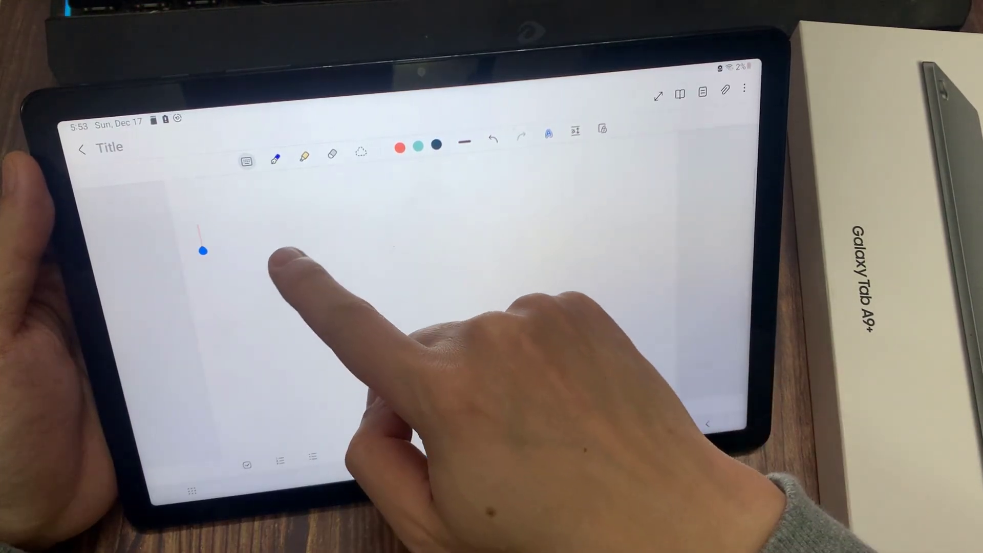
pyautogui.click(285, 261)
pyautogui.write('Vi')
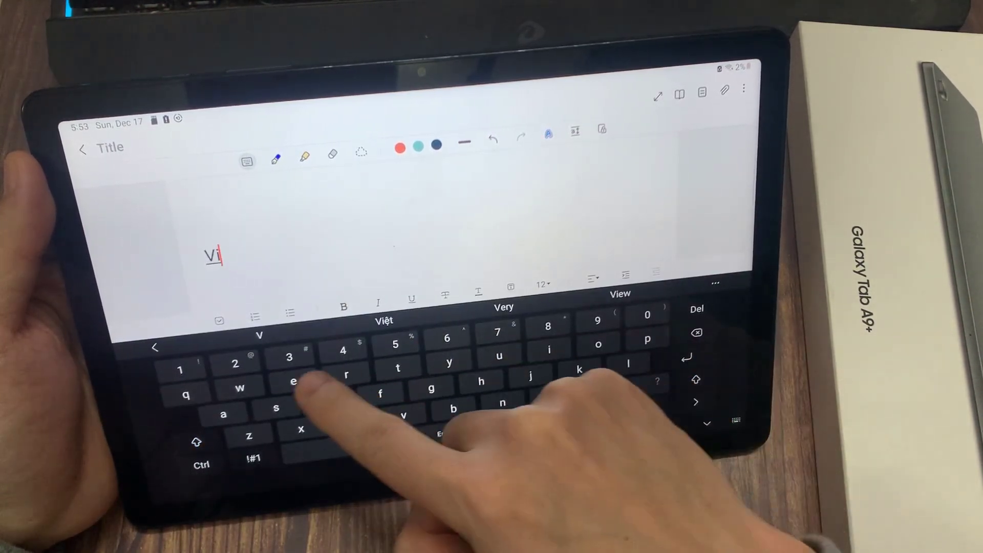
pyautogui.write('etnam')
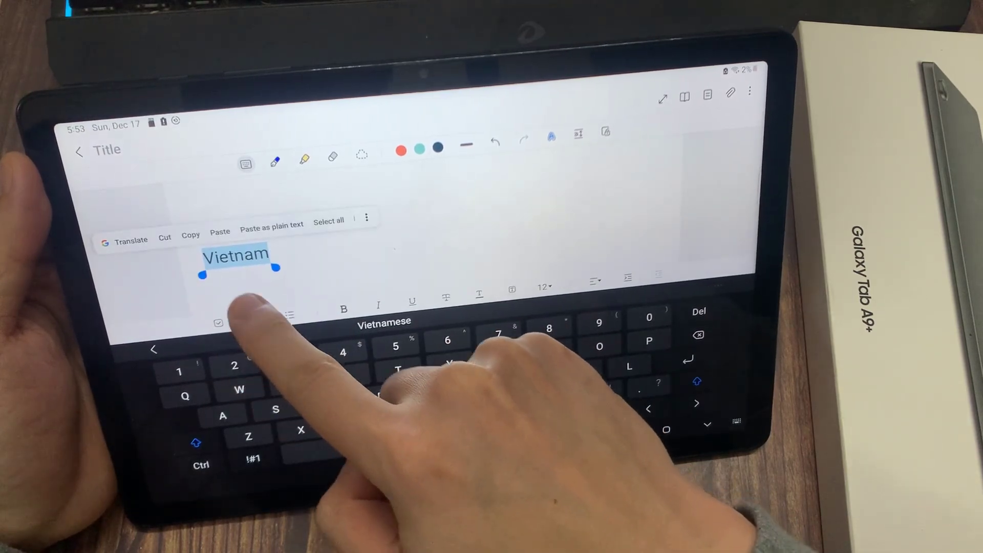
pyautogui.click(188, 240)
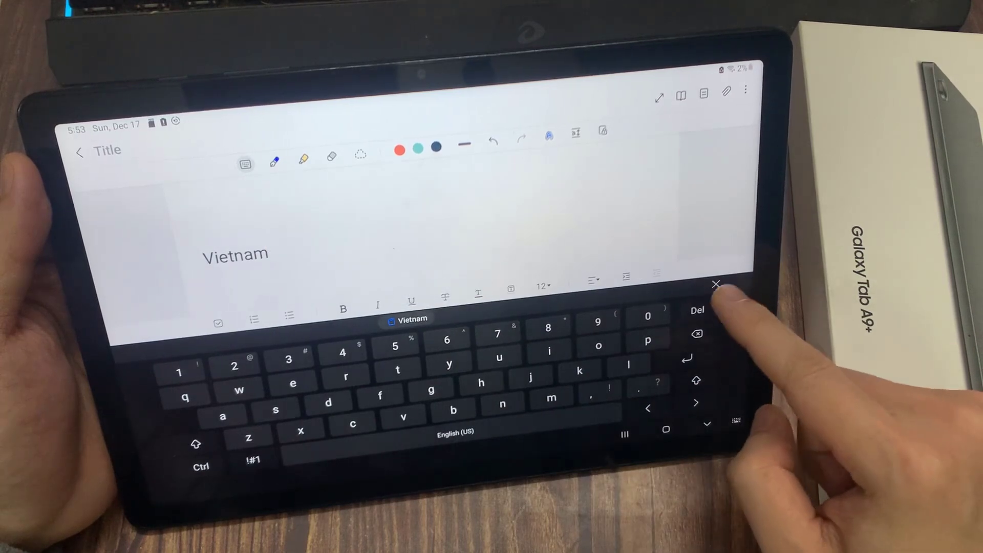
# - Show the clipboard history with 'Vietnam' as its only clip
pyautogui.click(716, 285)
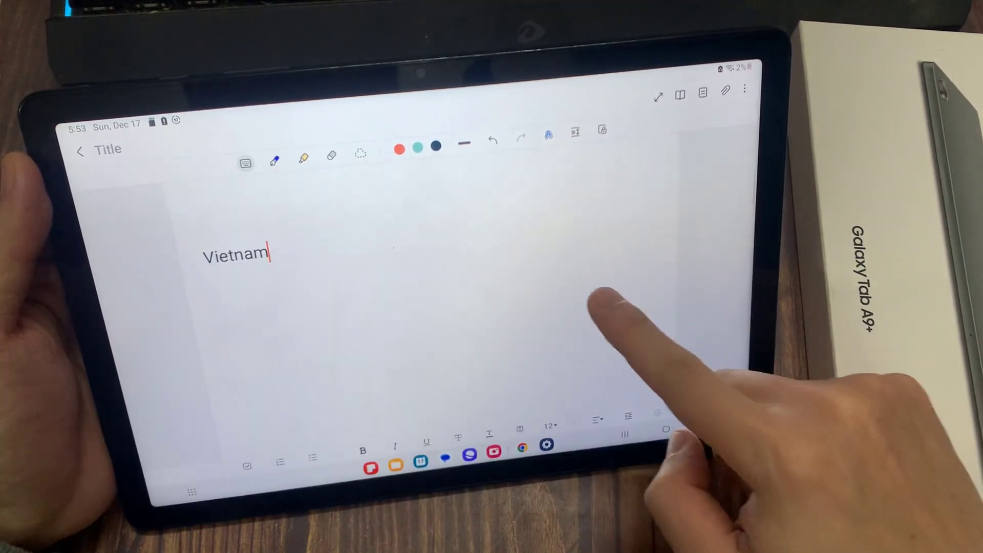
pyautogui.click(599, 291)
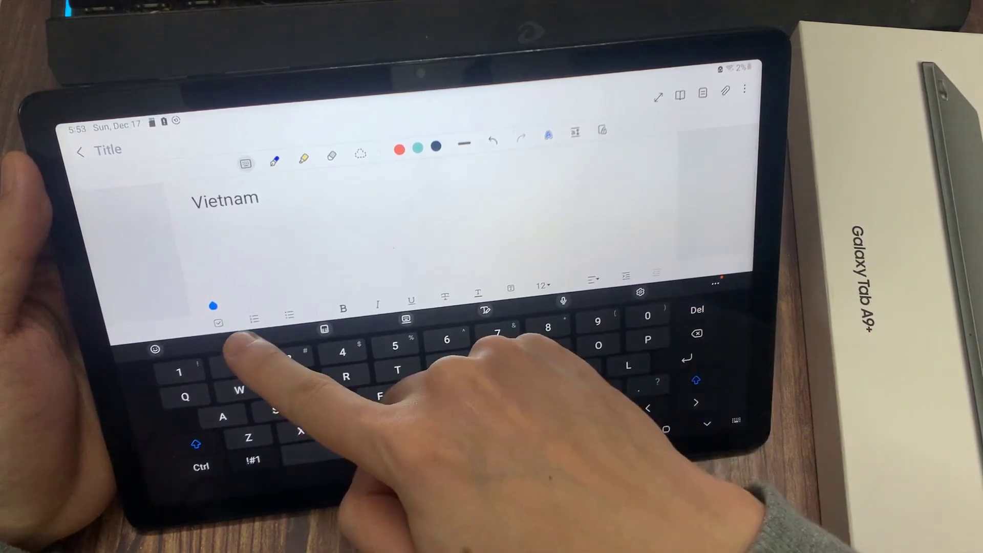
pyautogui.click(241, 338)
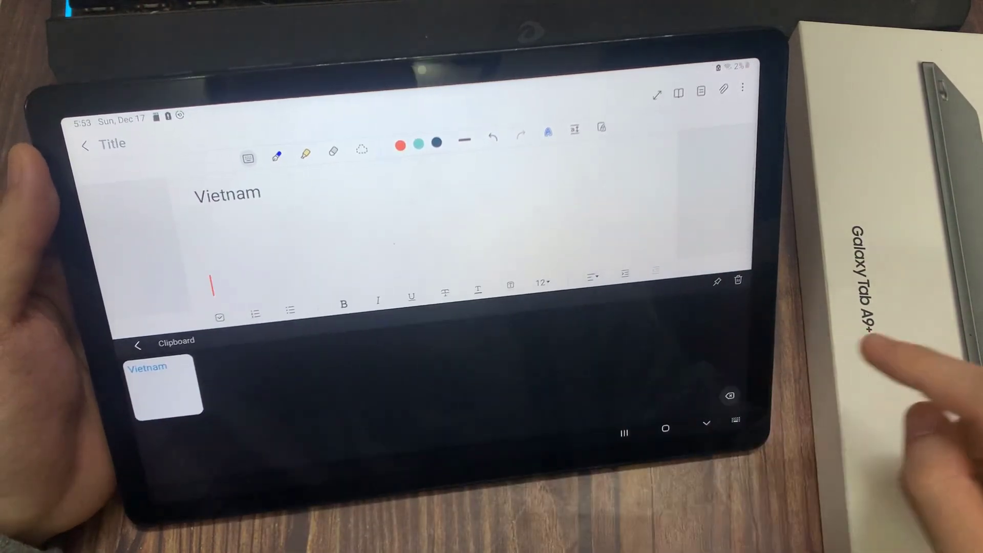